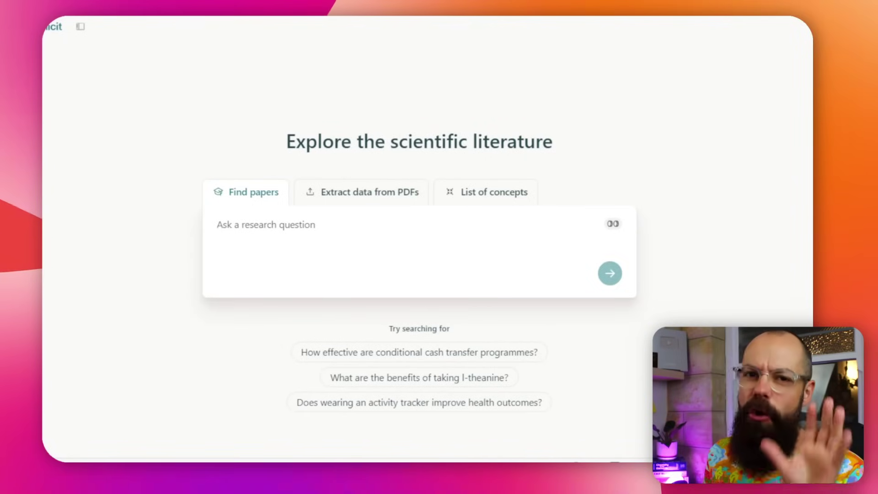
# Place the cursor in the empty research-question box on Elicit's Explore the scientific literature page
pyautogui.click(270, 237)
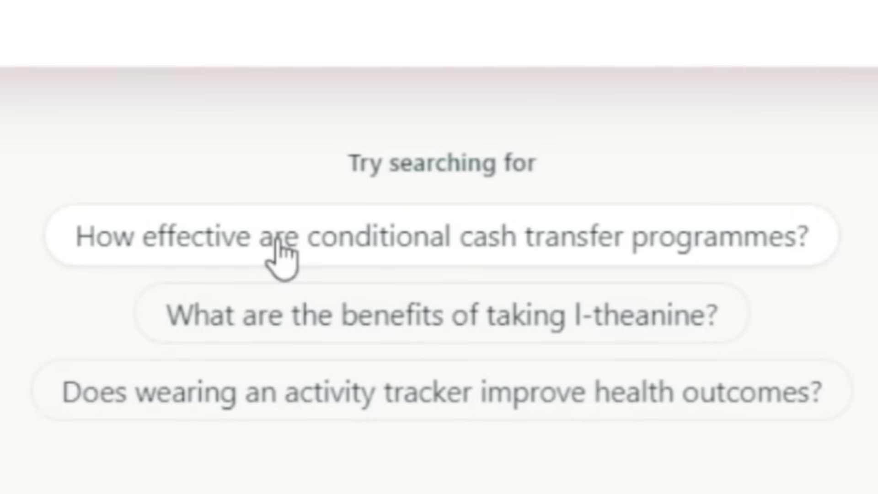
# Search 'How effective are conditional cash transfer programmes?' and bring the top-4 papers' results table into view
pyautogui.click(278, 242)
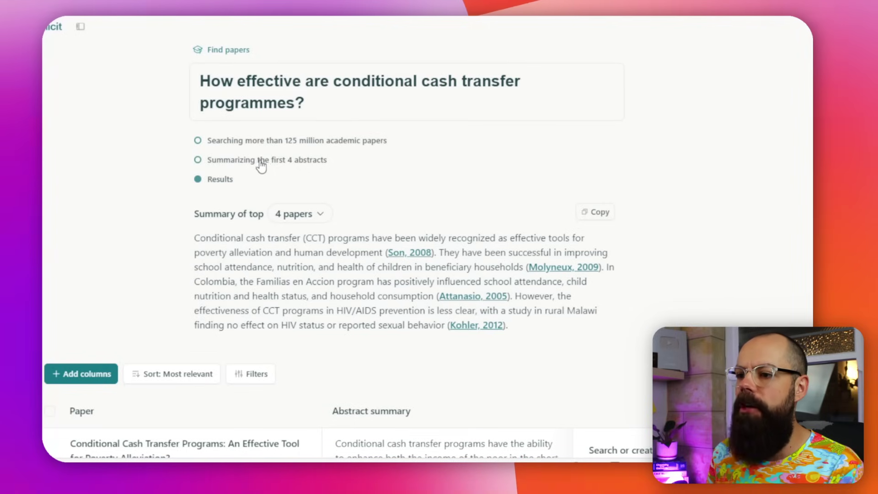
pyautogui.scroll(-5, 265, 327)
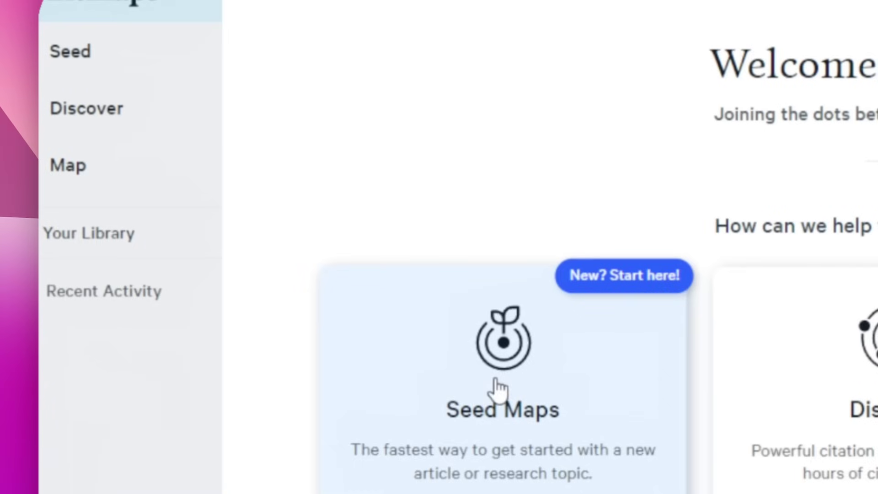
# Open the 'Seed: Stapleton, 2012' citation map from the saved maps, then the Discover page
pyautogui.click(73, 188)
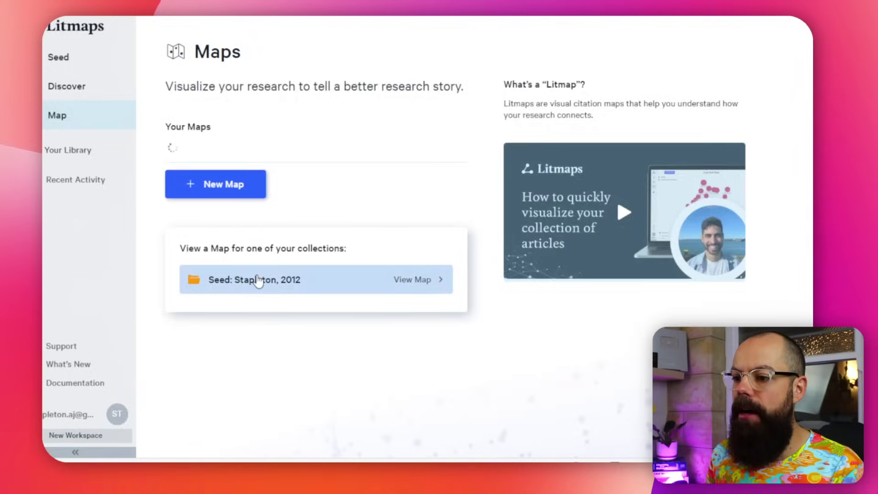
pyautogui.click(466, 487)
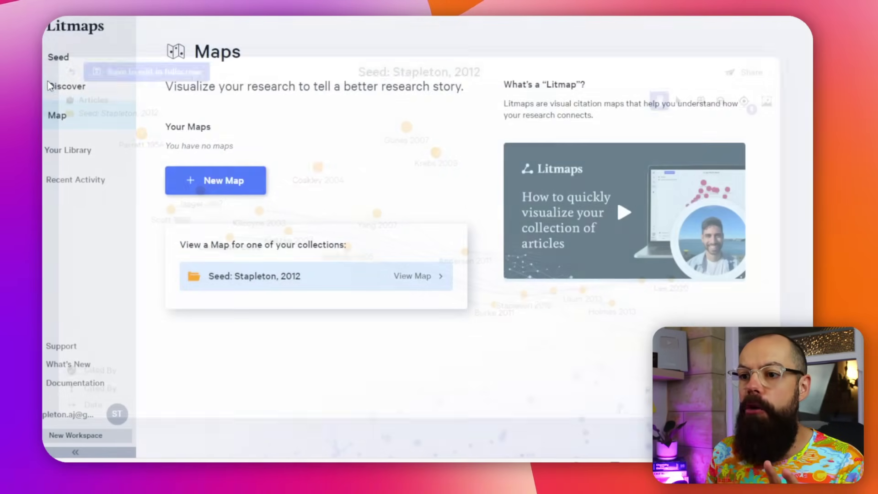
pyautogui.click(55, 86)
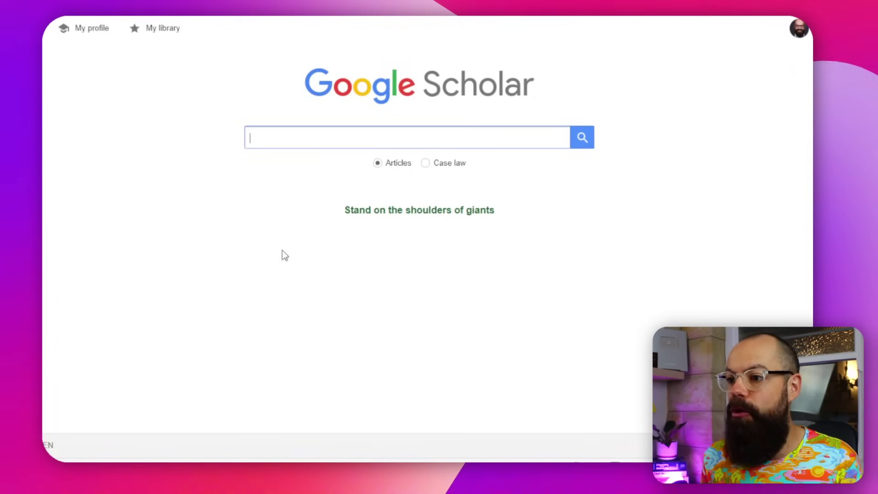
# Search Google Scholar articles for the suggested query 'Charge Transport in OPVs'
pyautogui.click(319, 138)
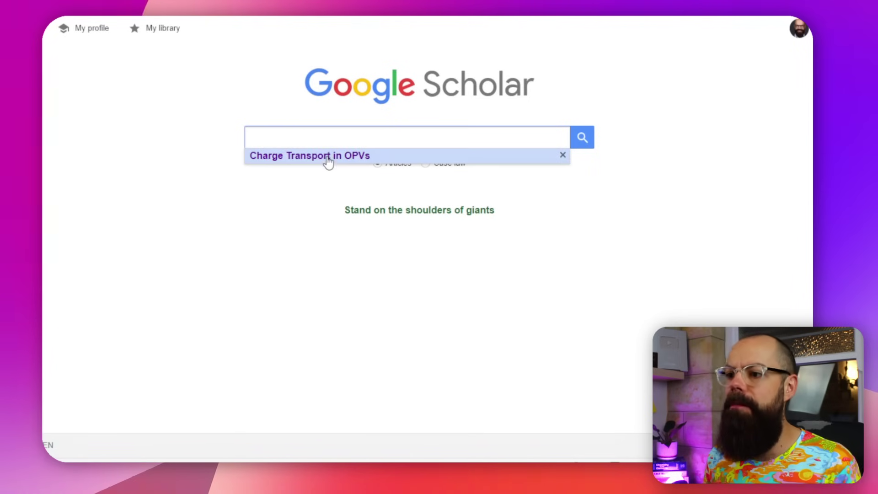
pyautogui.click(328, 156)
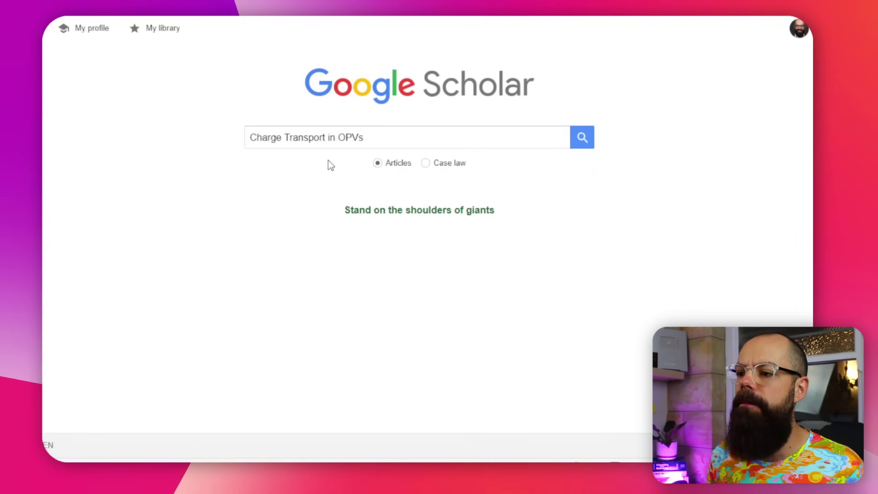
pyautogui.press('Return')
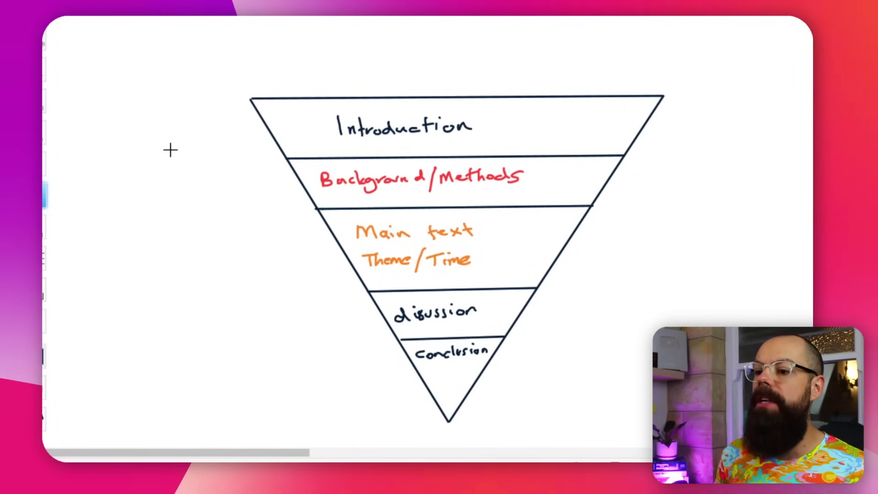
# Switch the pen to yellow and draw an arrow at the Introduction layer
pyautogui.click(142, 356)
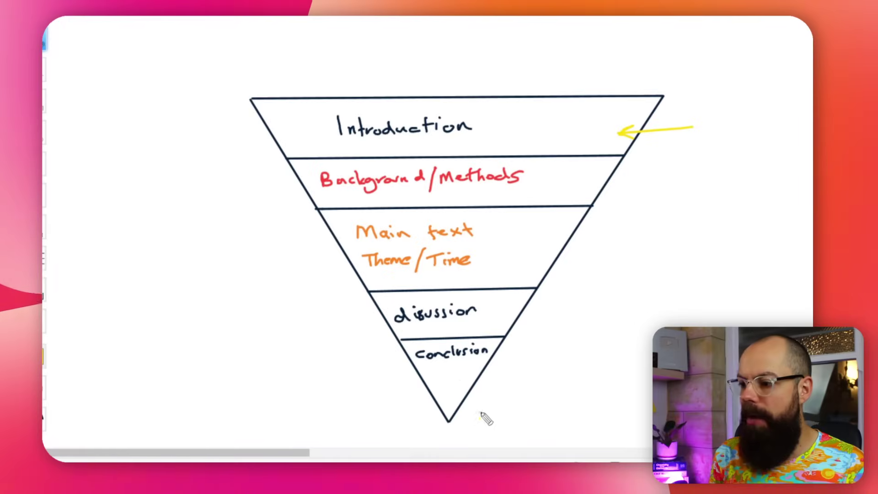
pyautogui.moveTo(151, 141)
pyautogui.mouseDown()
pyautogui.moveTo(232, 138)
pyautogui.moveTo(219, 144)
pyautogui.mouseUp()
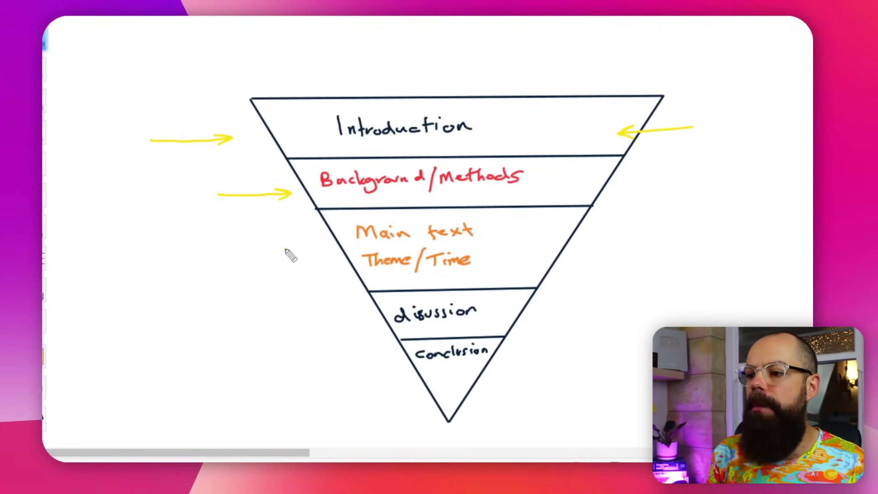
# Draw a yellow arrow at the Main text Theme/Time layer and write 1, 2, 3 beside it
pyautogui.moveTo(268, 250); pyautogui.dragTo(328, 251)
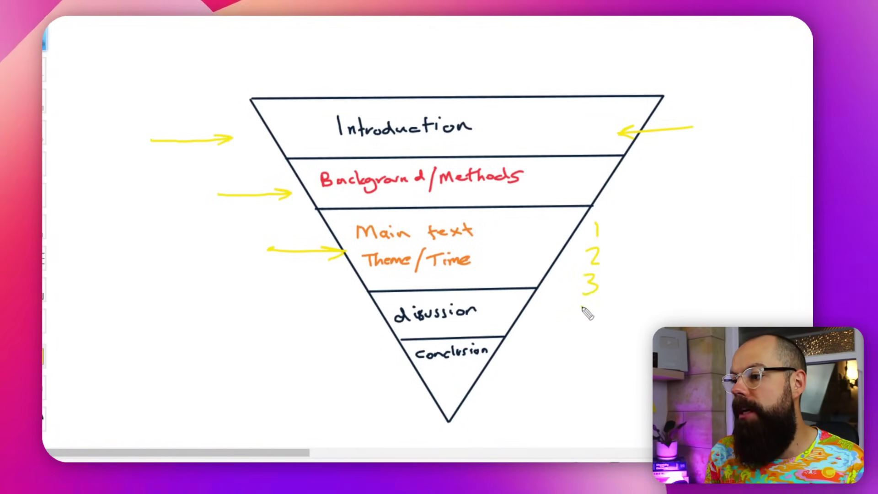
pyautogui.click(612, 264)
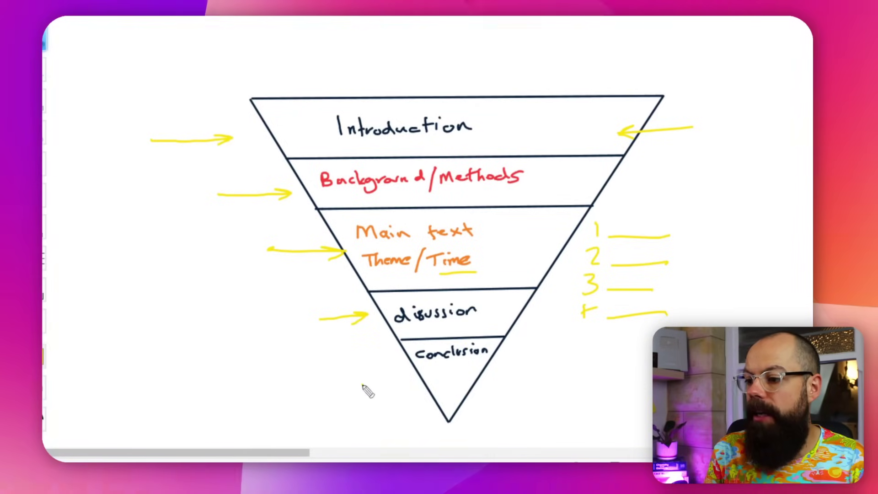
# Draw a yellow arrow pointing at the Conclusion layer of the triangle
pyautogui.moveTo(363, 384)
pyautogui.mouseDown()
pyautogui.moveTo(425, 379)
pyautogui.moveTo(418, 386)
pyautogui.mouseUp()
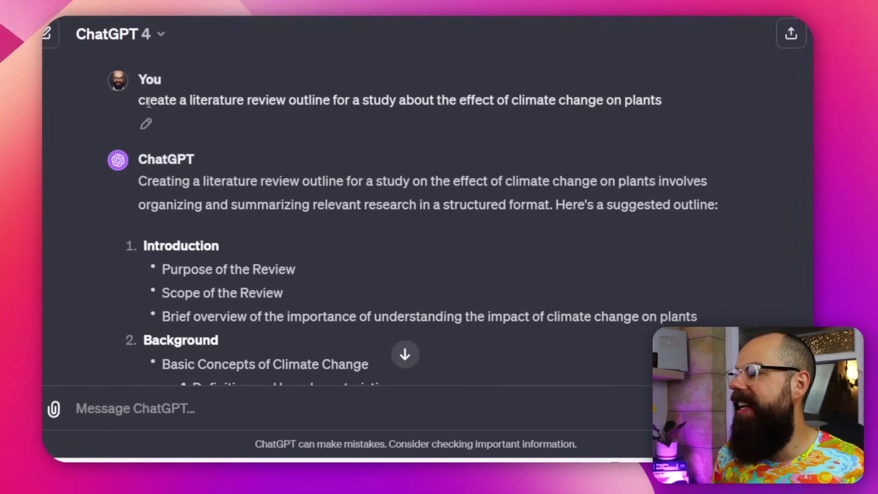
pyautogui.moveTo(154, 99); pyautogui.dragTo(260, 99)
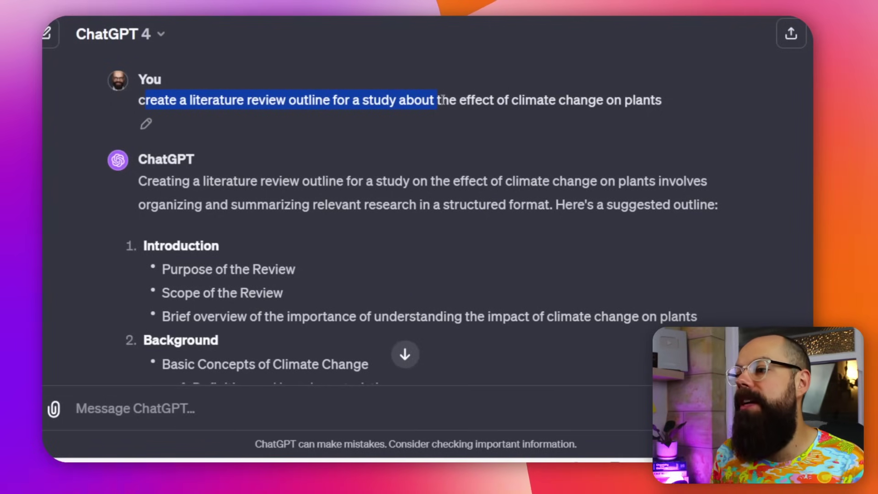
pyautogui.moveTo(559, 103); pyautogui.dragTo(355, 149)
pyautogui.scroll(-5, 355, 148)
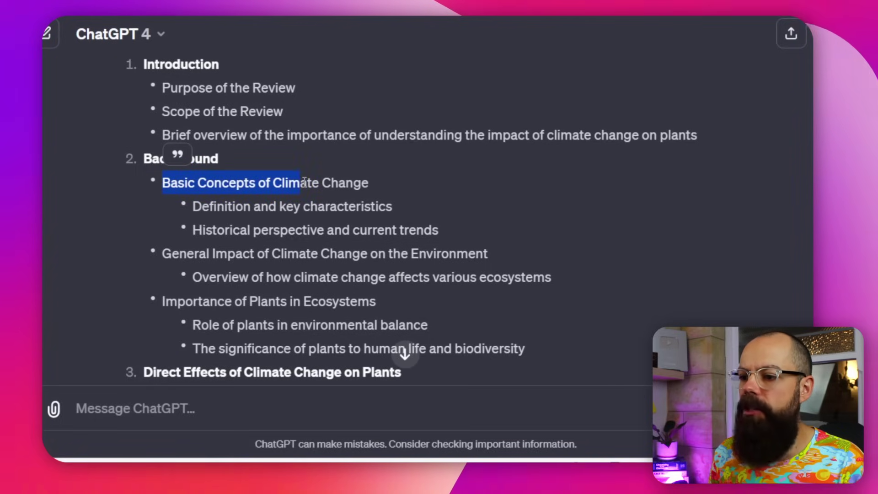
pyautogui.scroll(-2, 304, 182)
pyautogui.moveTo(231, 196); pyautogui.dragTo(341, 192)
pyautogui.scroll(-4, 269, 207)
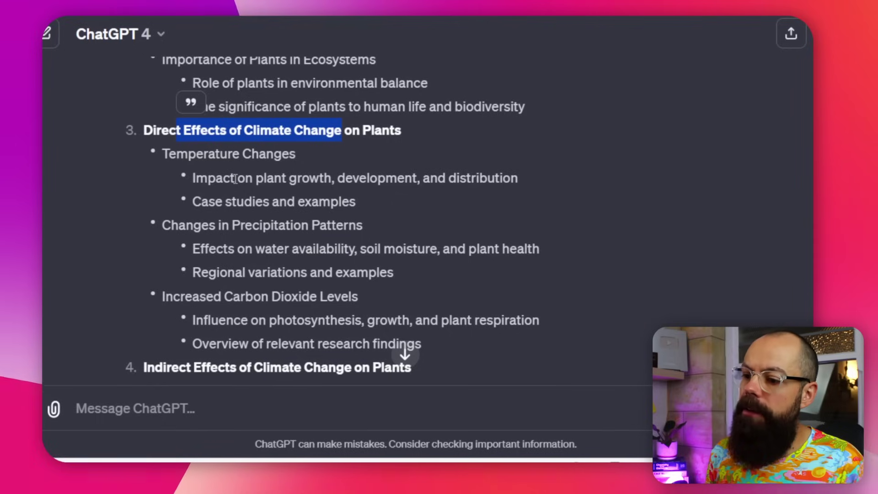
pyautogui.scroll(-3, 253, 228)
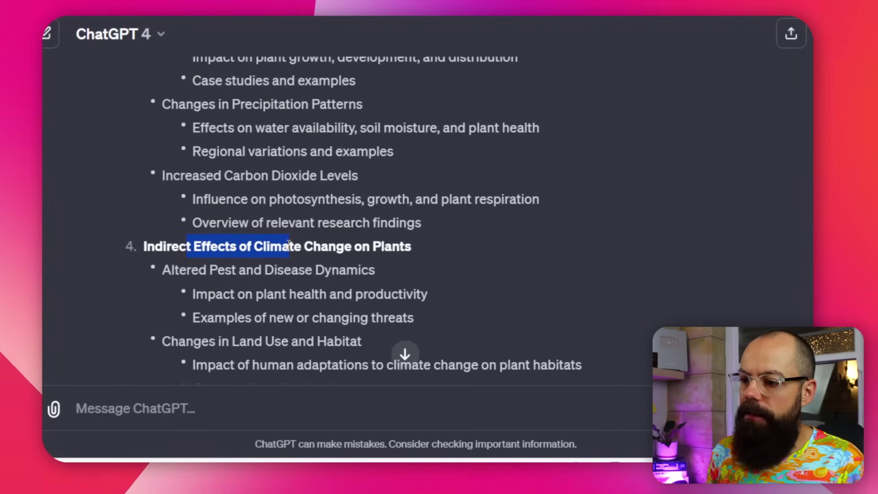
pyautogui.scroll(-1, 299, 242)
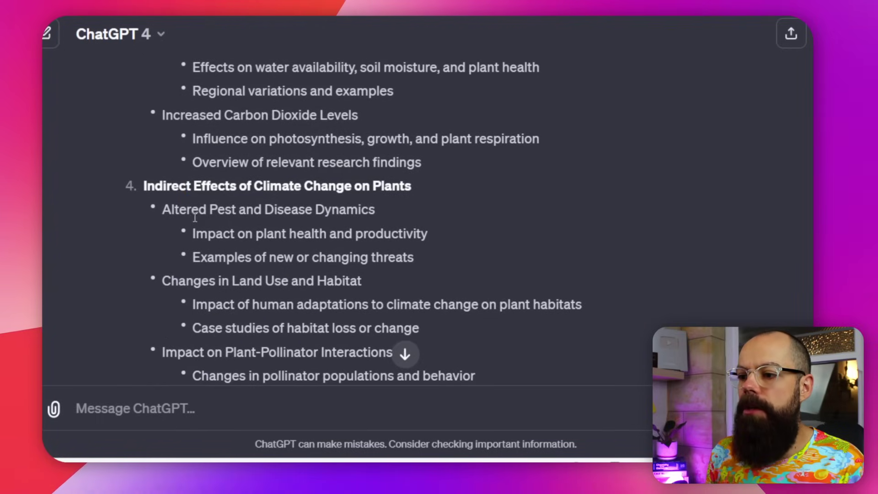
pyautogui.moveTo(199, 210); pyautogui.dragTo(264, 210)
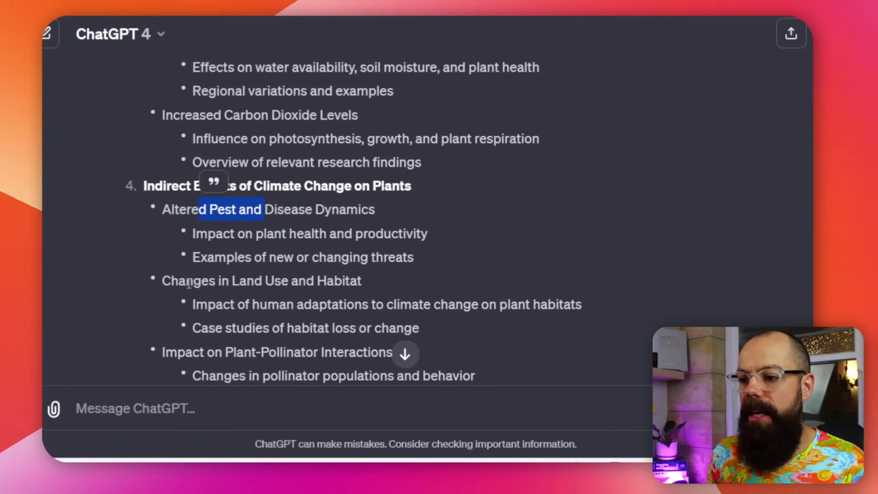
pyautogui.moveTo(238, 279); pyautogui.dragTo(247, 280)
pyautogui.scroll(-1, 251, 279)
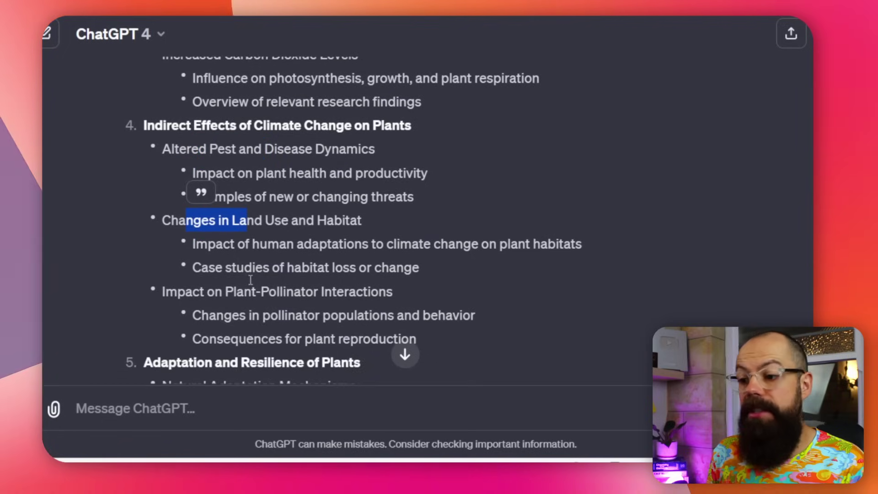
pyautogui.scroll(-3, 217, 296)
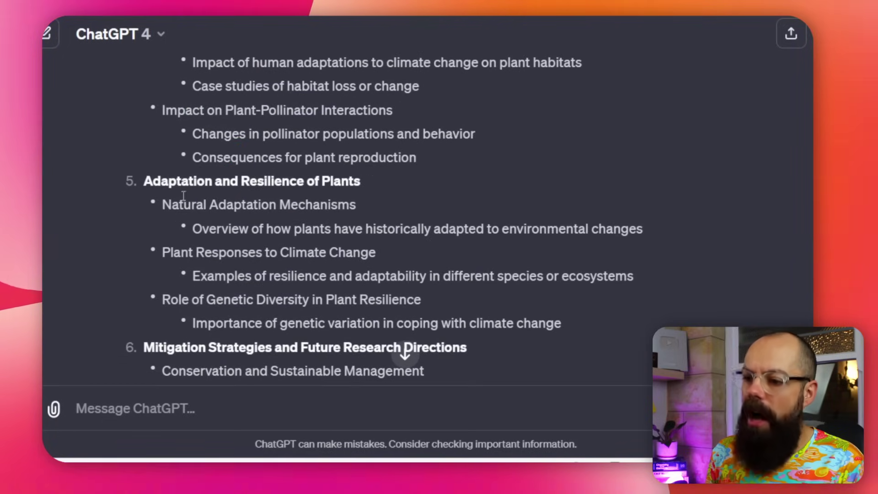
pyautogui.moveTo(186, 182); pyautogui.dragTo(229, 230)
pyautogui.scroll(-1, 230, 230)
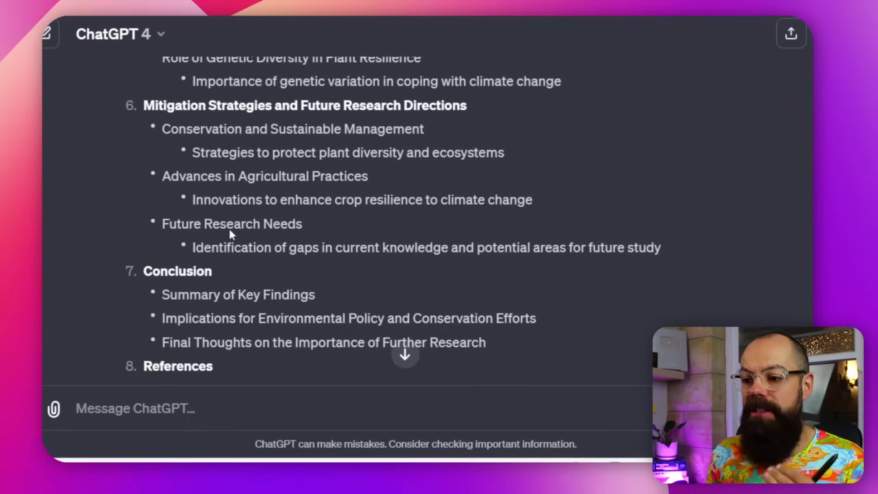
pyautogui.scroll(-2, 230, 228)
pyautogui.scroll(-1, 230, 229)
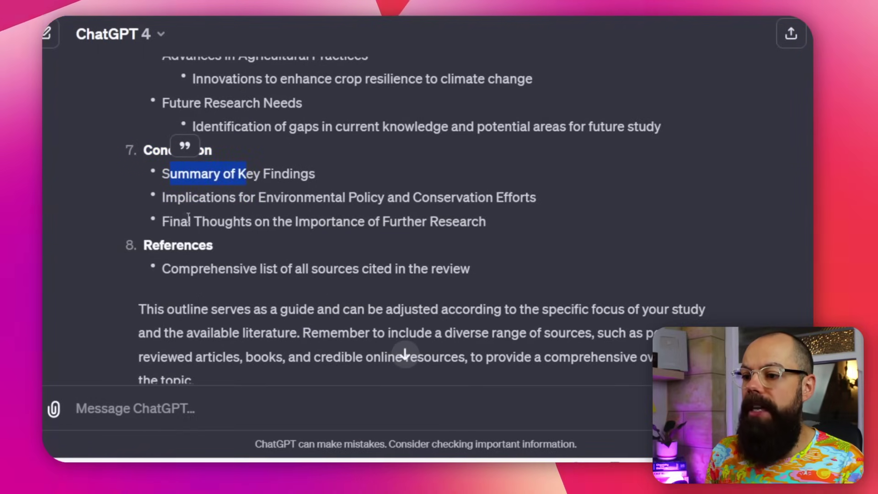
pyautogui.moveTo(194, 221); pyautogui.dragTo(275, 215)
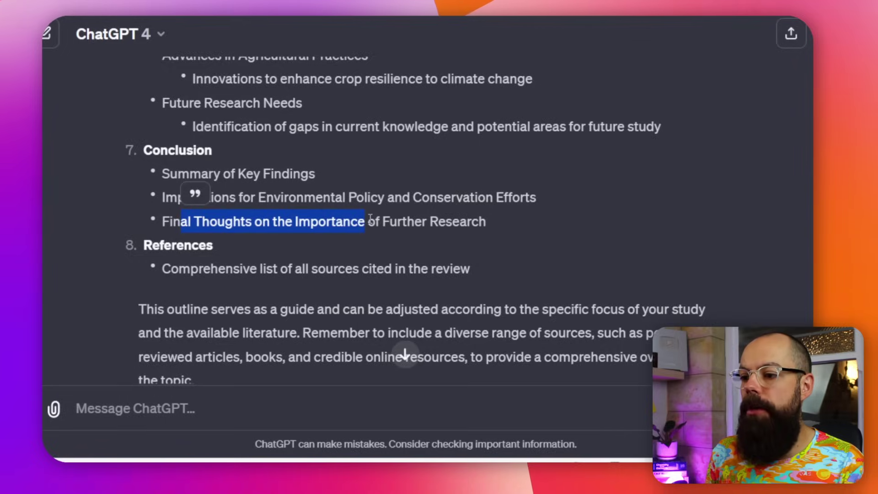
pyautogui.scroll(20, 369, 219)
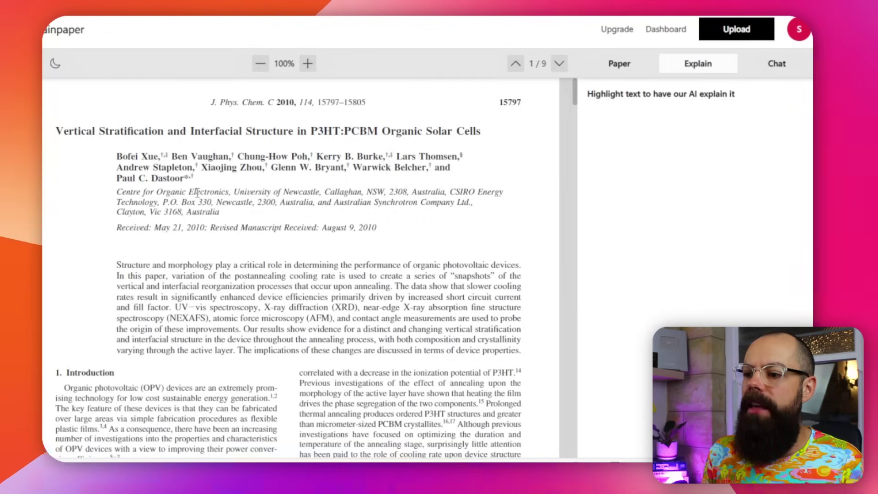
# Scroll the P3HT:PCBM solar-cell paper to bring its page-1 abstract into view
pyautogui.scroll(-1, 244, 129)
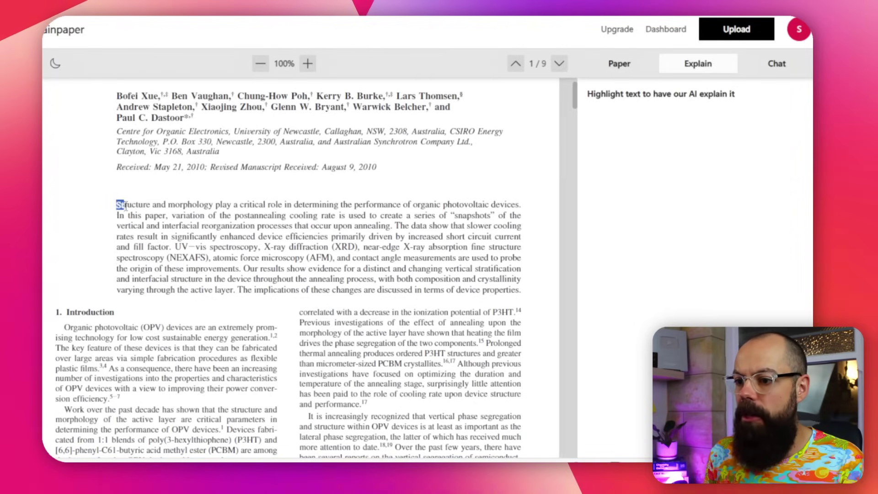
# Highlight the abstract, adjust the explanation-level slider, and request its Undergrad-level AI explanation
pyautogui.moveTo(118, 201); pyautogui.dragTo(487, 281)
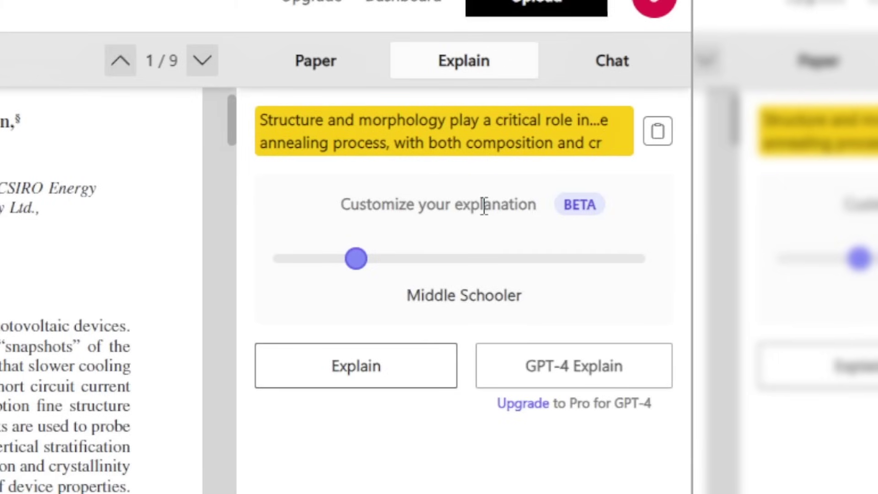
pyautogui.moveTo(357, 262); pyautogui.dragTo(436, 267)
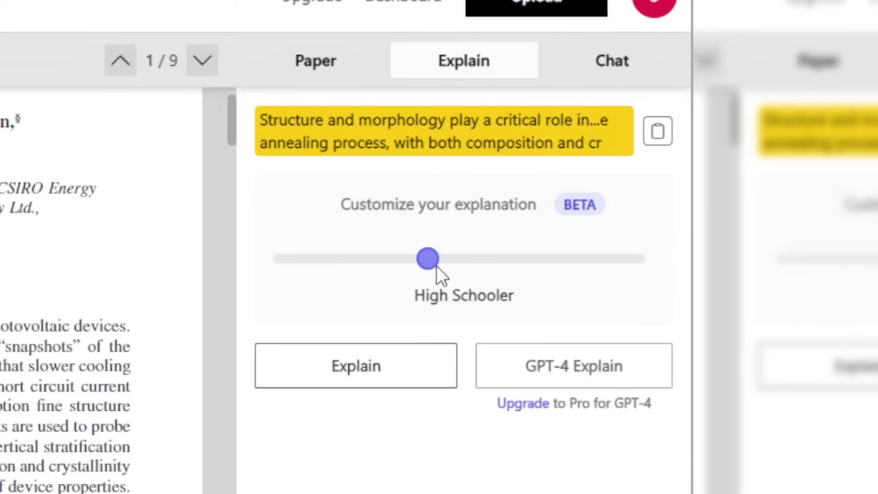
pyautogui.click(365, 366)
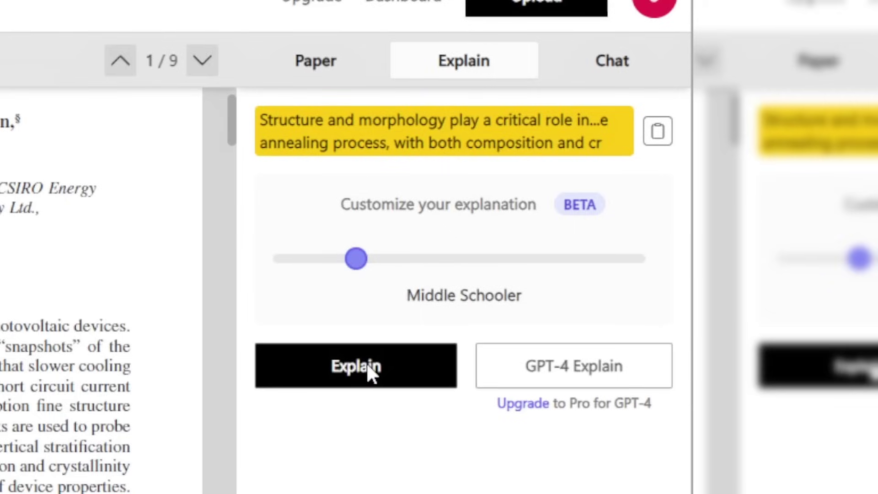
pyautogui.click(366, 362)
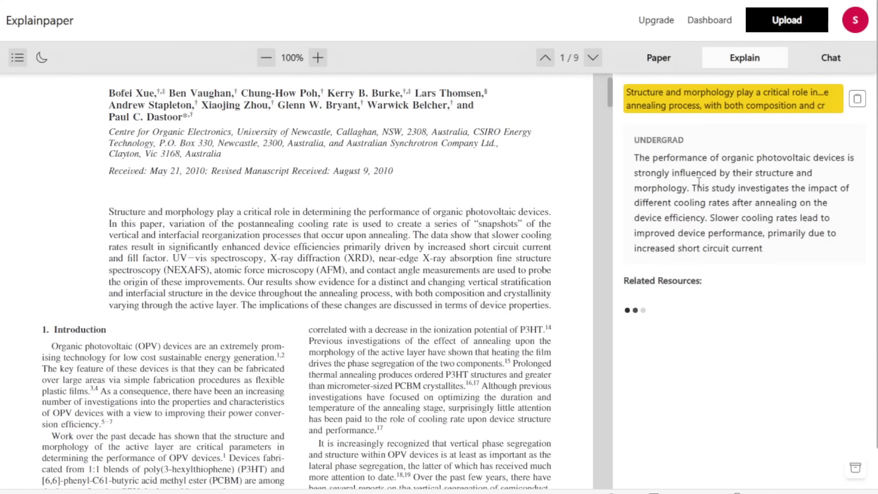